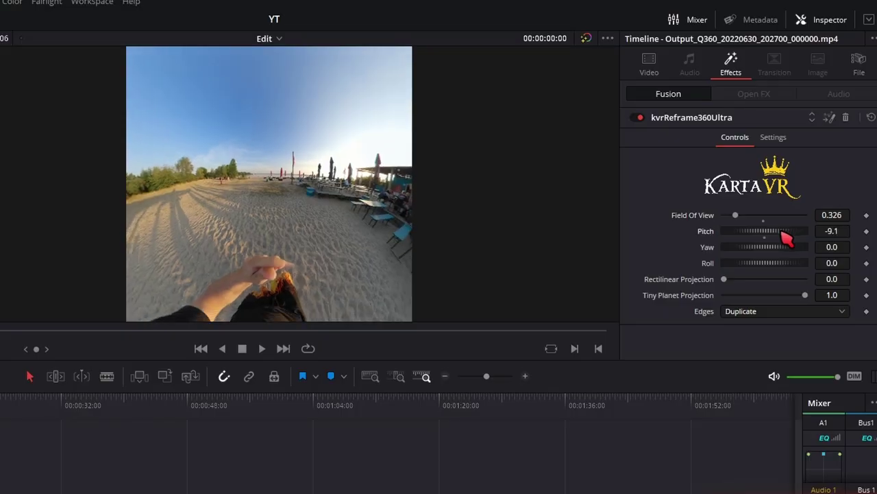
- Pitch the 360 view down toward a tiny-planet look and widen its field of view
{"action": "left_click_drag", "start_coordinate": [786, 237], "coordinate": [754, 233]}
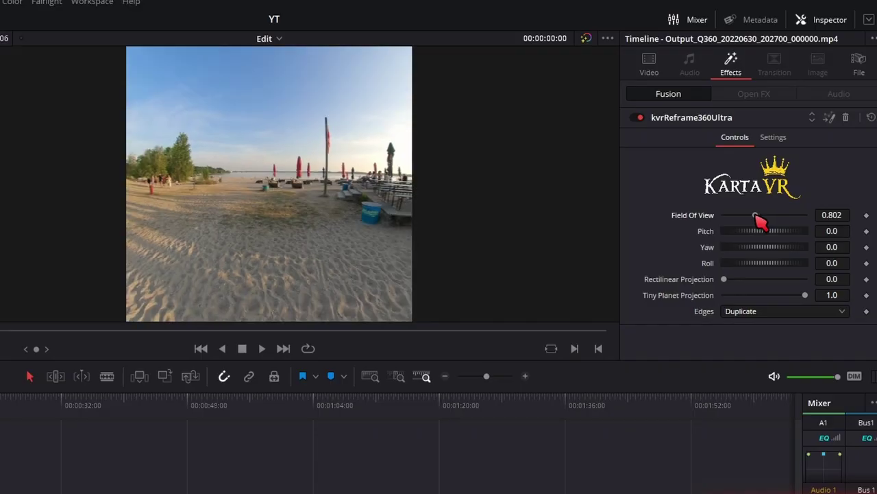
{"action": "mouse_move", "coordinate": [754, 221]}
{"action": "left_mouse_down"}
{"action": "mouse_move", "coordinate": [740, 223]}
{"action": "mouse_move", "coordinate": [738, 234]}
{"action": "mouse_move", "coordinate": [759, 234]}
{"action": "left_mouse_up"}
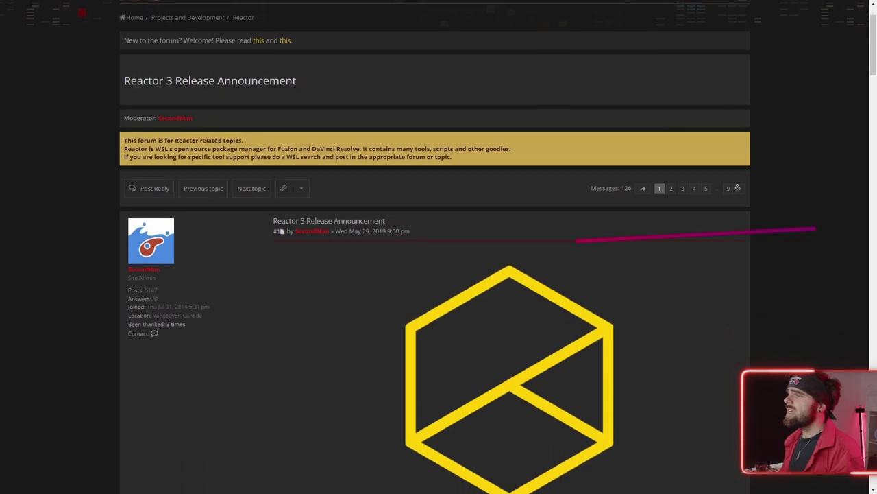
{"action": "scroll", "coordinate": [492, 214], "scroll_direction": "down", "scroll_amount": 15}
{"action": "scroll", "coordinate": [492, 214], "scroll_direction": "up", "scroll_amount": 5}
{"action": "scroll", "coordinate": [257, 302], "scroll_direction": "up", "scroll_amount": 3}
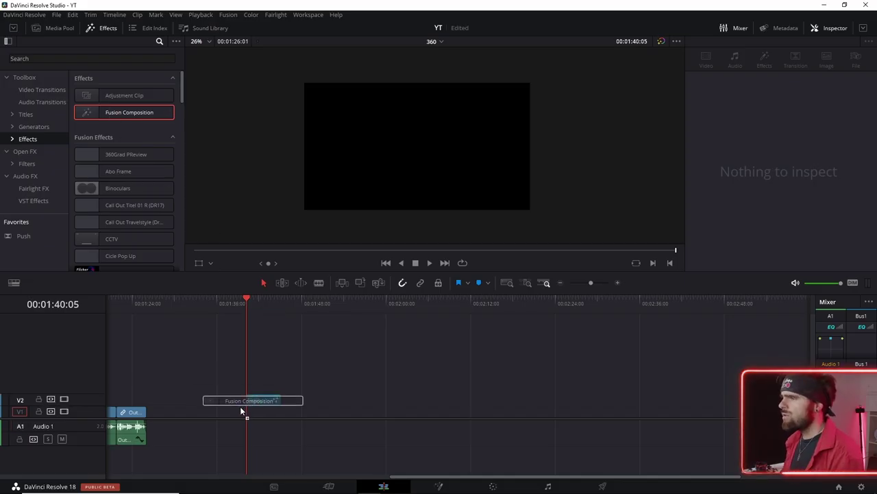
- Place a Fusion Composition clip at the playhead and show its MediaOut1 node in an enlarged Fusion node graph
{"action": "left_click_drag", "start_coordinate": [241, 409], "coordinate": [240, 412]}
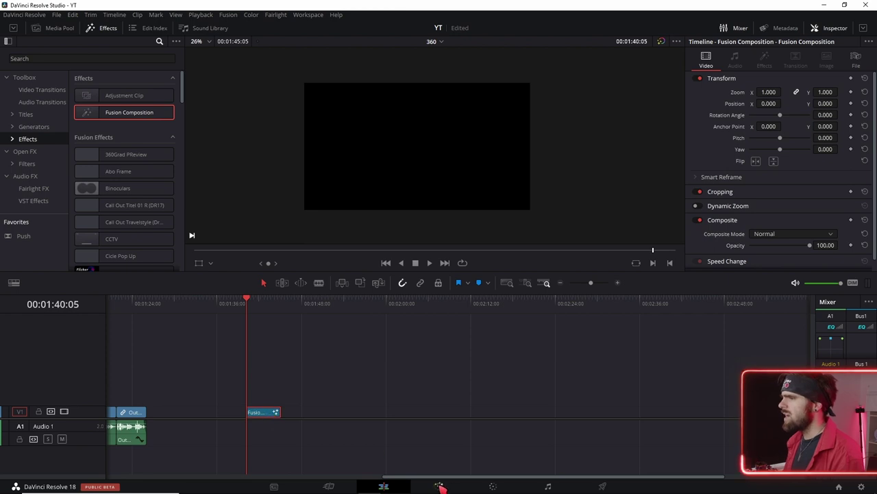
{"action": "key", "text": "shift+5"}
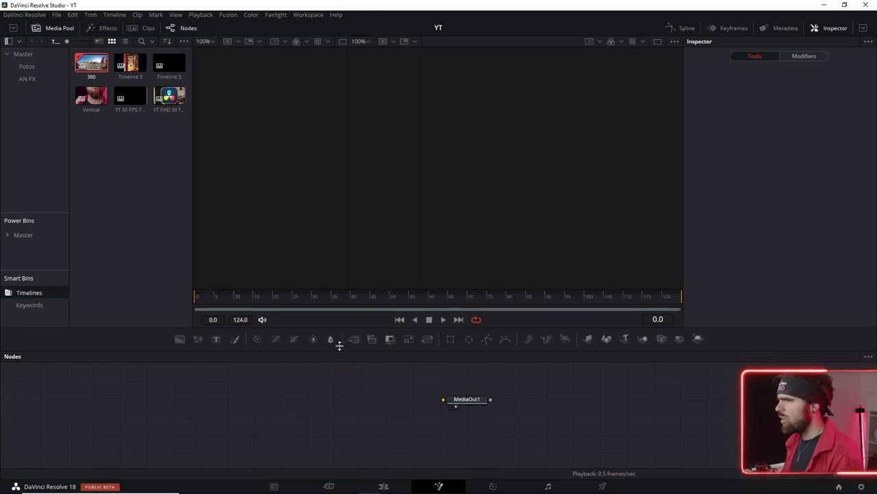
{"action": "left_click_drag", "start_coordinate": [337, 346], "coordinate": [337, 273]}
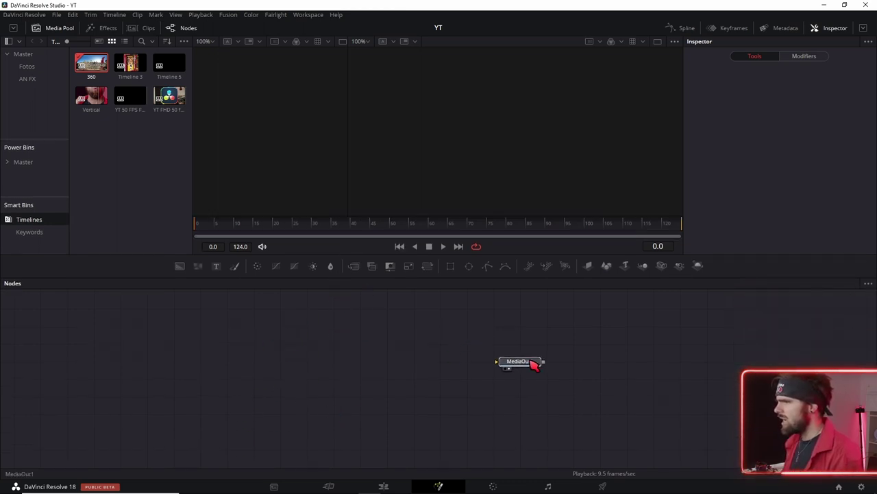
{"action": "left_click", "coordinate": [531, 362]}
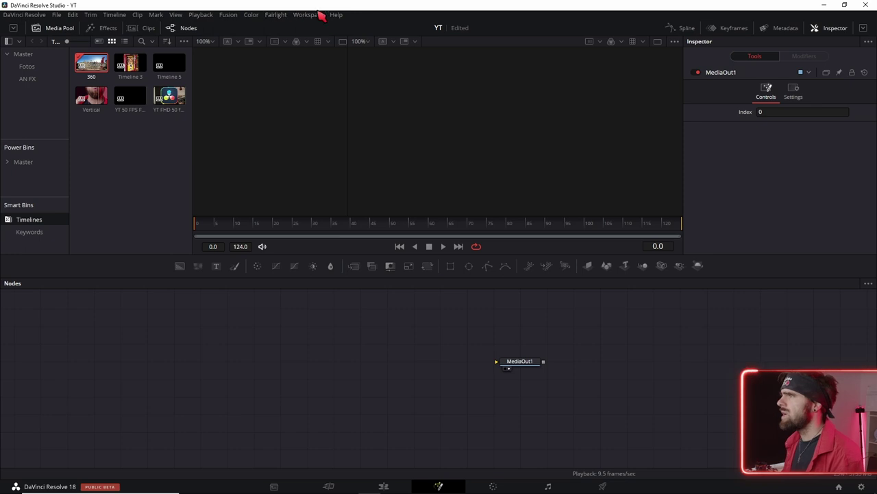
- Open Reactor via Workspace > Scripts and select the KartaVR Tools | Reframe360 Ultra package
{"action": "left_click", "coordinate": [310, 15]}
{"action": "mouse_move", "coordinate": [337, 302]}
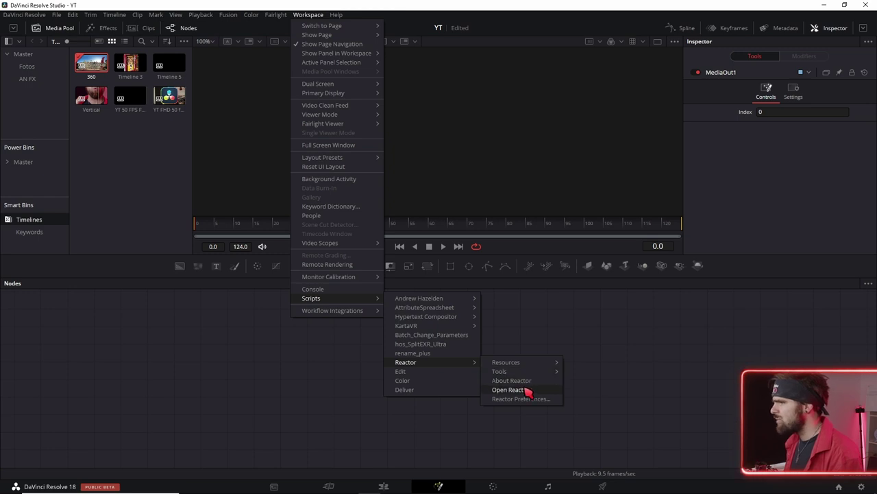
{"action": "left_click", "coordinate": [528, 390]}
{"action": "left_click_drag", "start_coordinate": [688, 125], "coordinate": [689, 206]}
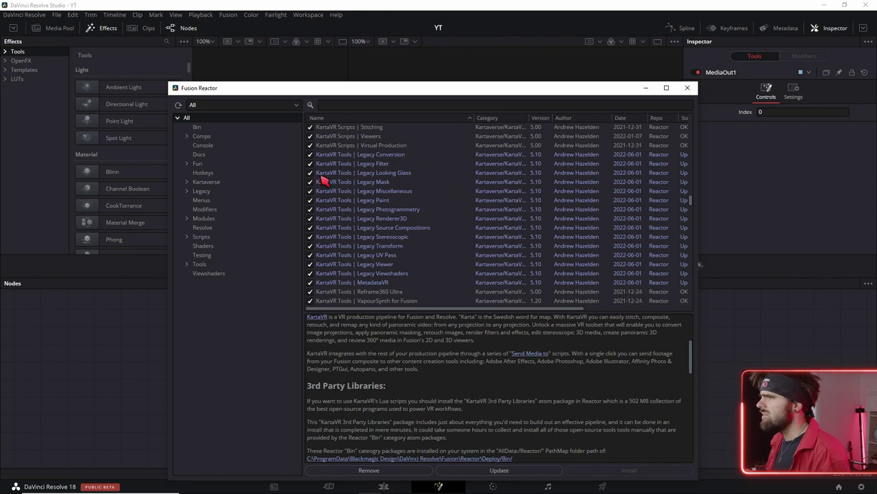
{"action": "scroll", "coordinate": [385, 204], "scroll_direction": "down", "scroll_amount": 3}
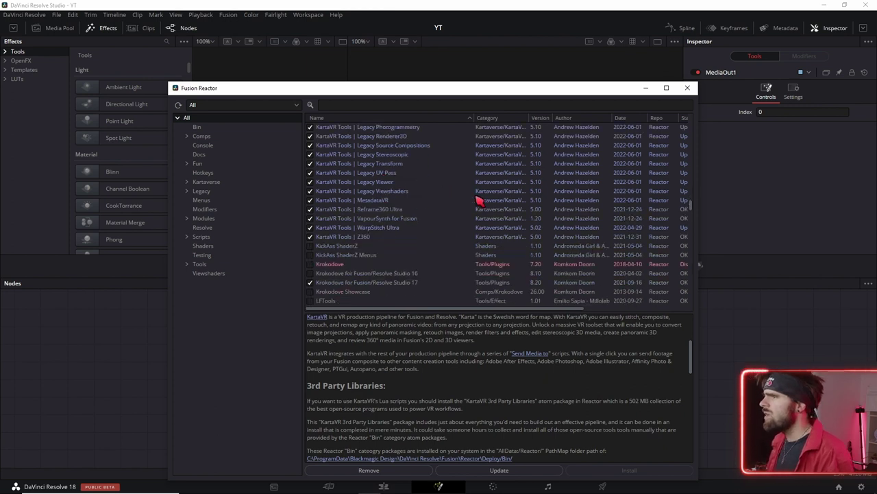
{"action": "left_click", "coordinate": [377, 210]}
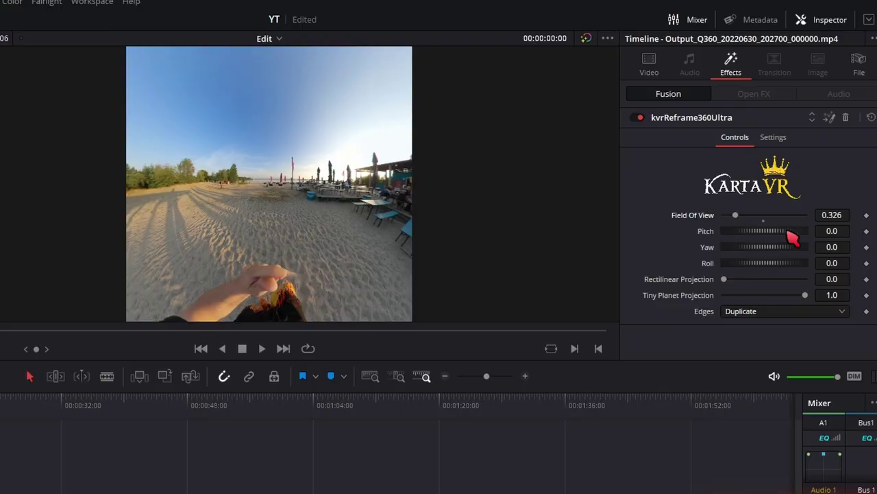
{"action": "mouse_move", "coordinate": [789, 233]}
{"action": "left_mouse_down"}
{"action": "mouse_move", "coordinate": [738, 233]}
{"action": "mouse_move", "coordinate": [774, 252]}
{"action": "mouse_move", "coordinate": [805, 254]}
{"action": "left_mouse_up"}
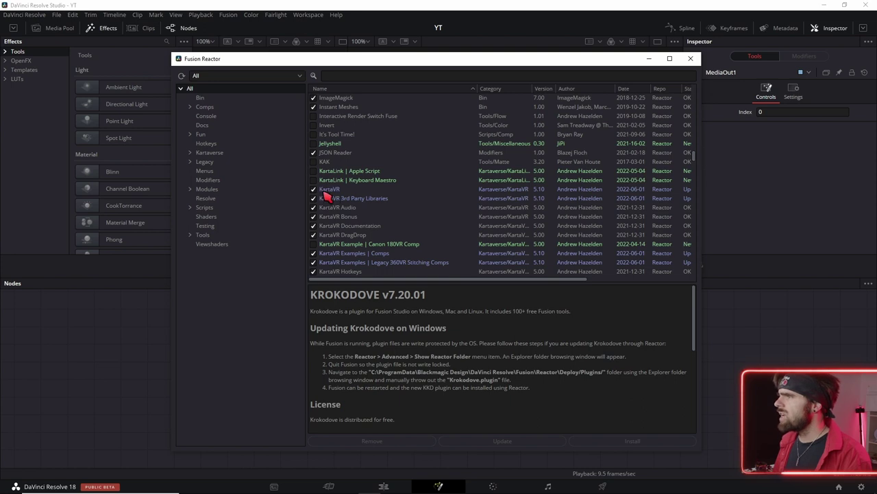
- Close the Reactor package manager and start a new timeline with Ctrl+N
{"action": "scroll", "coordinate": [338, 192], "scroll_direction": "down", "scroll_amount": 4}
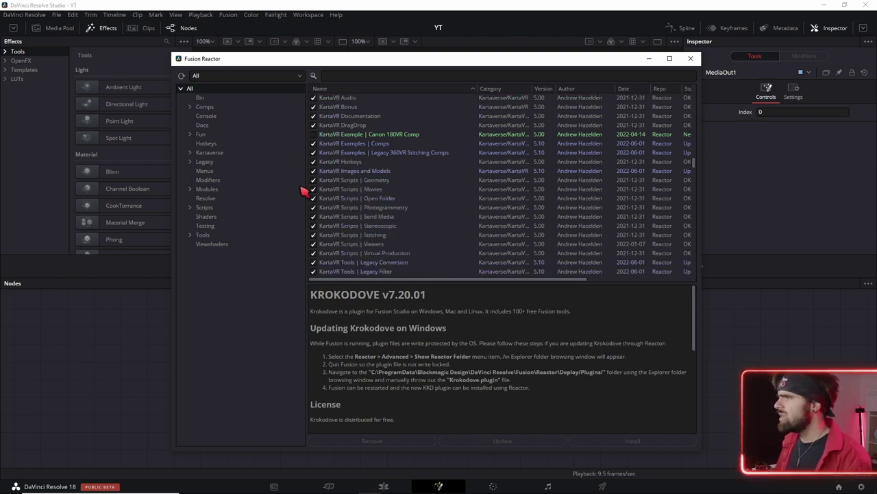
{"action": "scroll", "coordinate": [321, 244], "scroll_direction": "down", "scroll_amount": 3}
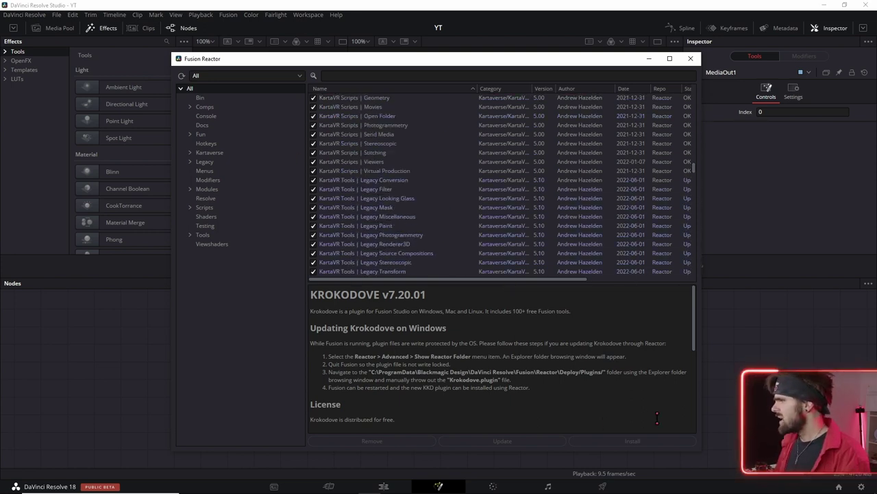
{"action": "left_click", "coordinate": [692, 60]}
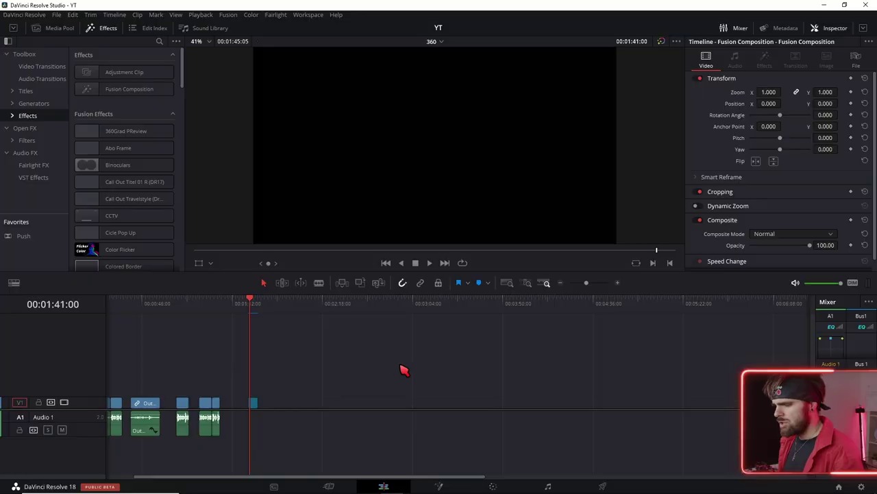
{"action": "key", "text": "ctrl+n"}
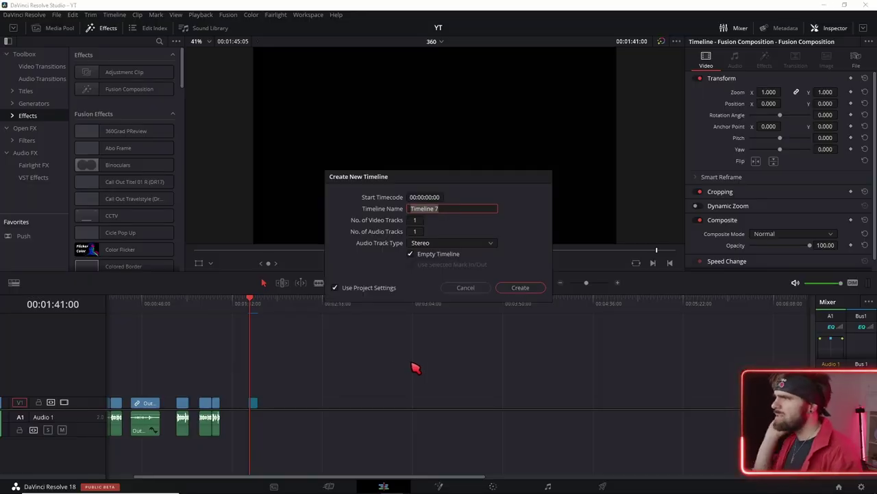
- Name the timeline 'Edit', use custom settings and choose a Custom 1080x1920 resolution
{"action": "type", "text": "Edit"}
{"action": "left_click", "coordinate": [336, 288]}
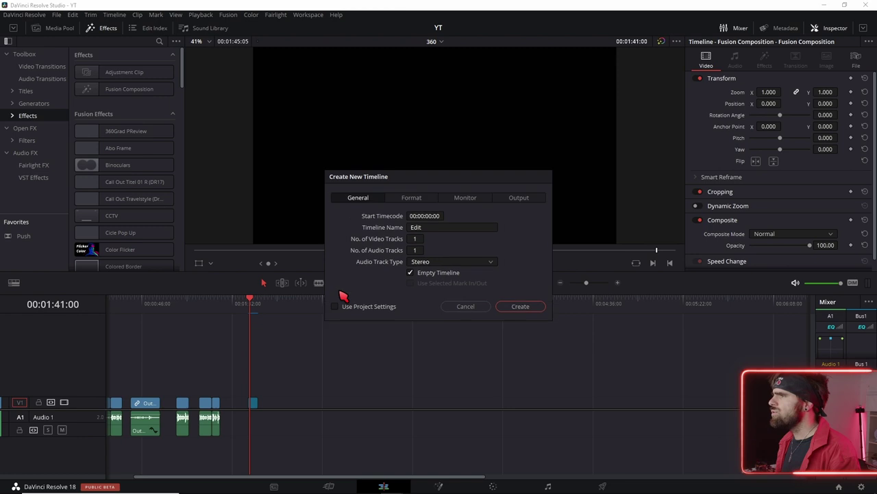
{"action": "left_click", "coordinate": [412, 198]}
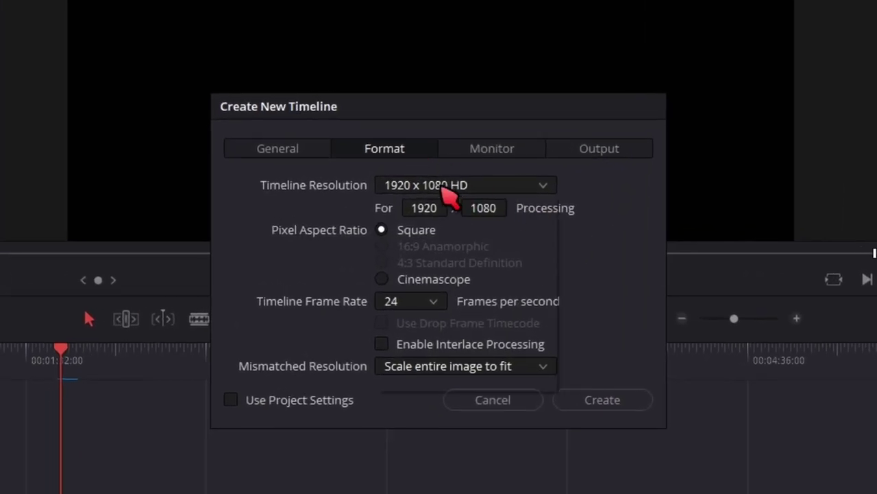
{"action": "left_click", "coordinate": [446, 186]}
{"action": "scroll", "coordinate": [452, 353], "scroll_direction": "down", "scroll_amount": 5}
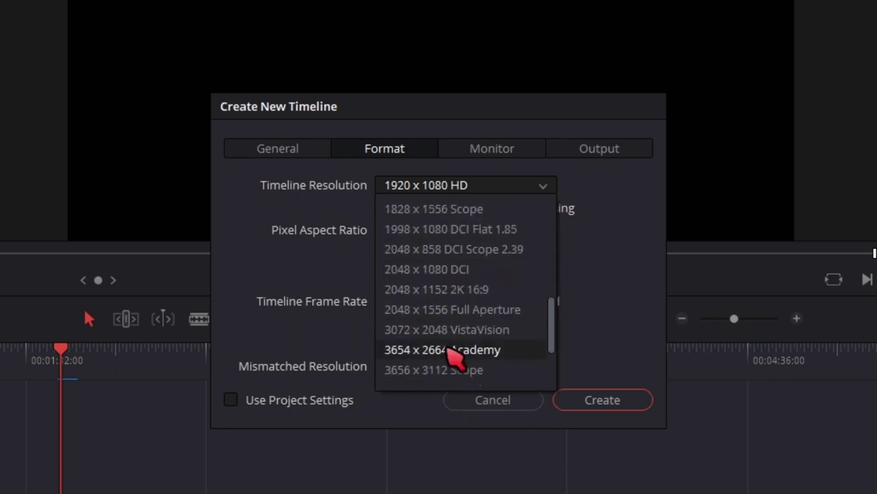
{"action": "scroll", "coordinate": [452, 353], "scroll_direction": "down", "scroll_amount": 5}
{"action": "scroll", "coordinate": [460, 346], "scroll_direction": "up", "scroll_amount": 10}
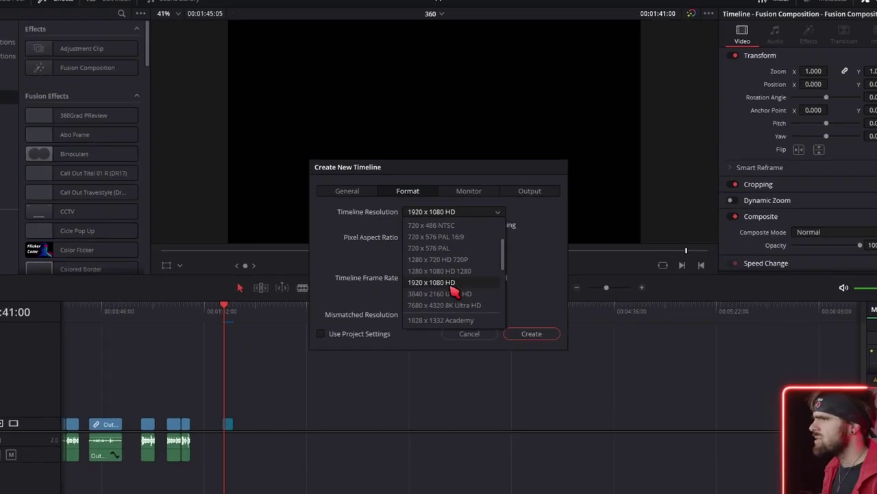
{"action": "left_click", "coordinate": [453, 289]}
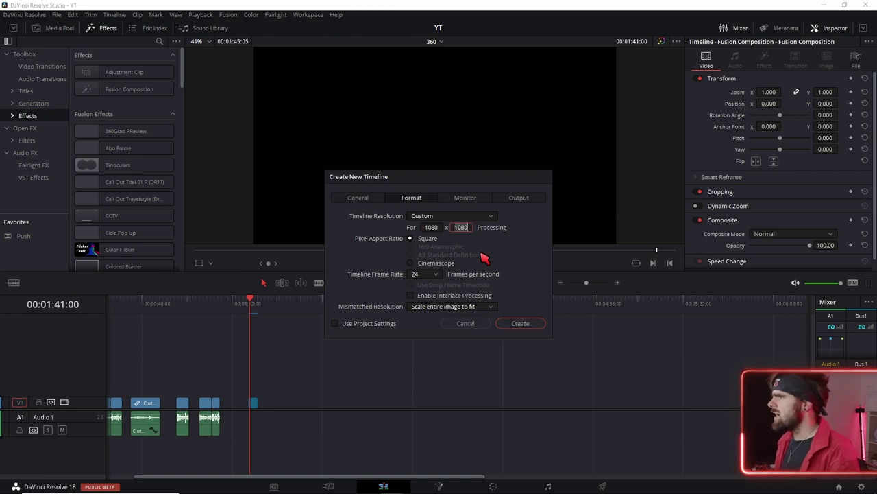
{"action": "type", "text": "1920"}
- Set 25 fps, stretch mismatched frames to all corners, create the timeline and add the beach clip
{"action": "left_click", "coordinate": [425, 273]}
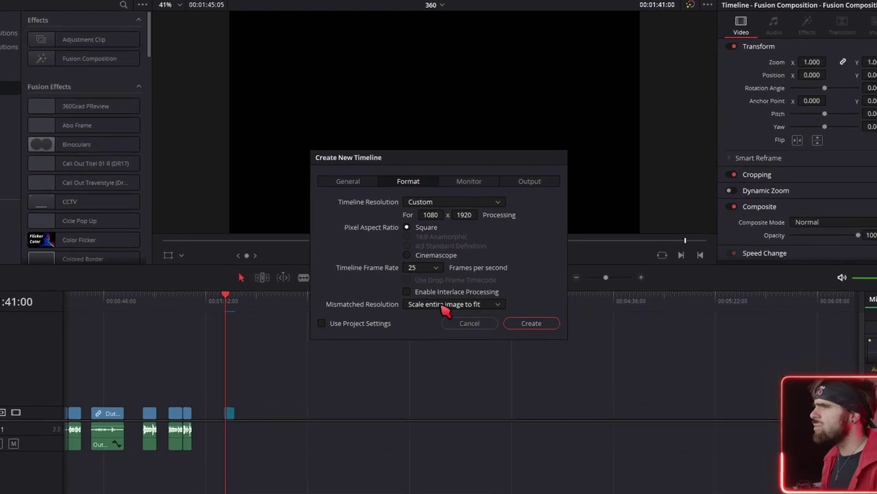
{"action": "left_click", "coordinate": [443, 306]}
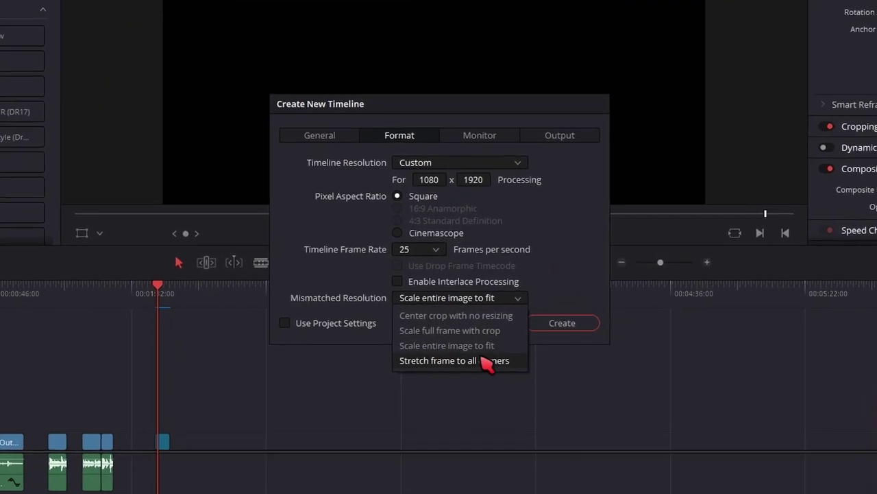
{"action": "left_click", "coordinate": [451, 357]}
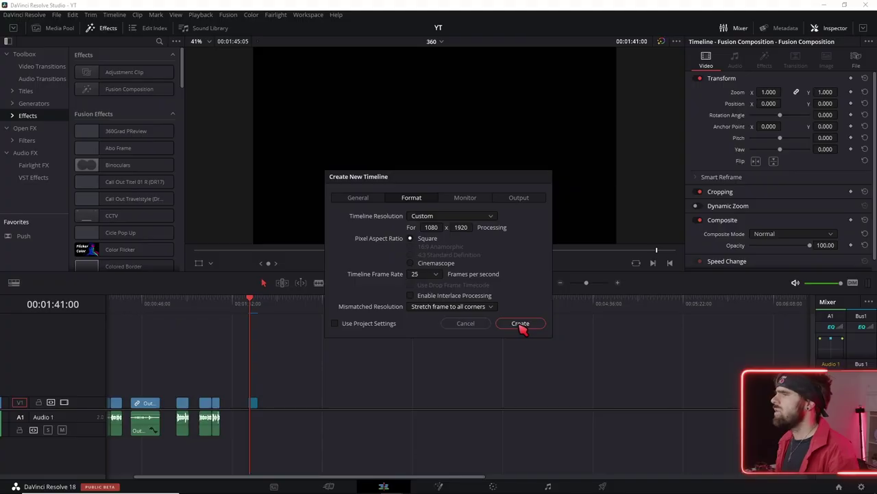
{"action": "left_click", "coordinate": [524, 327]}
{"action": "key", "text": "alt+Tab"}
{"action": "mouse_move", "coordinate": [597, 93]}
{"action": "left_mouse_down"}
{"action": "mouse_move", "coordinate": [93, 401]}
{"action": "mouse_move", "coordinate": [112, 405]}
{"action": "left_mouse_up"}
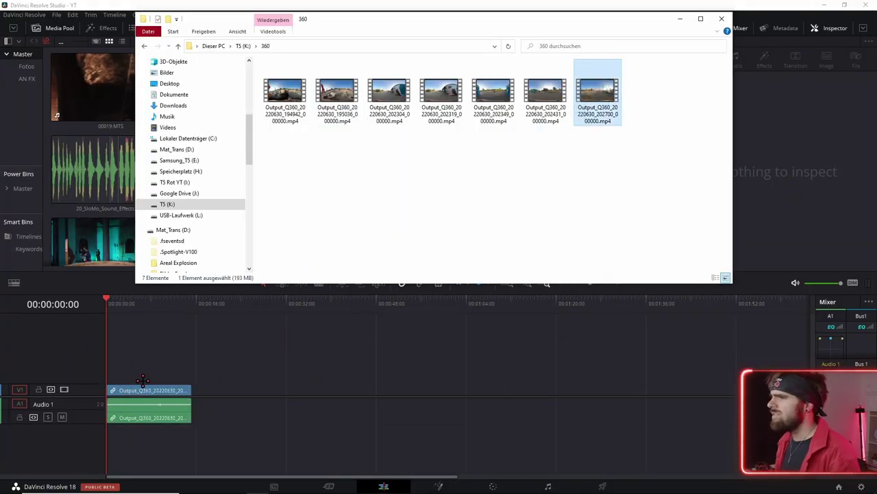
- Apply KartaVR's kvrReframe360Ultra to the beach clip on V1 and lower its Field Of View
{"action": "left_click", "coordinate": [150, 381]}
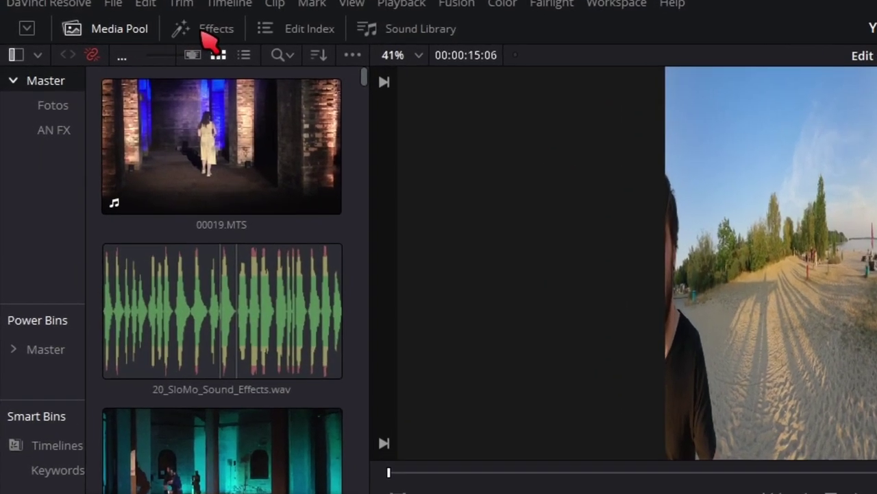
{"action": "left_click", "coordinate": [107, 29]}
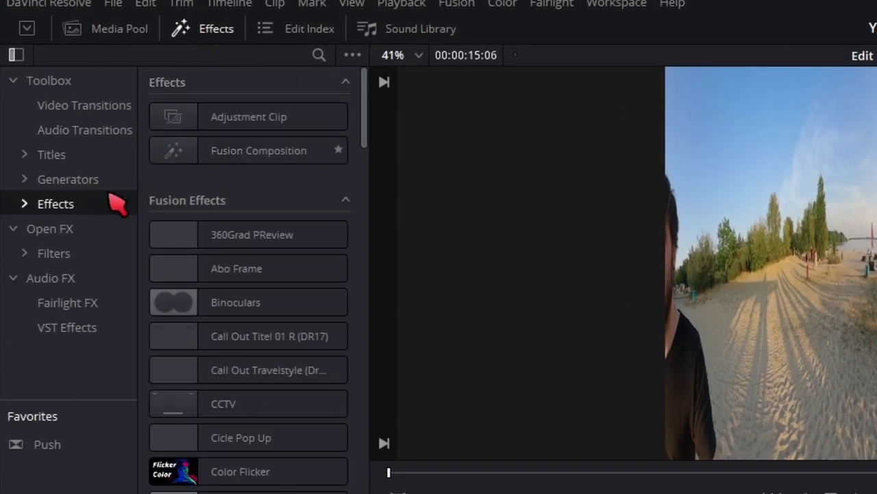
{"action": "left_click", "coordinate": [24, 204]}
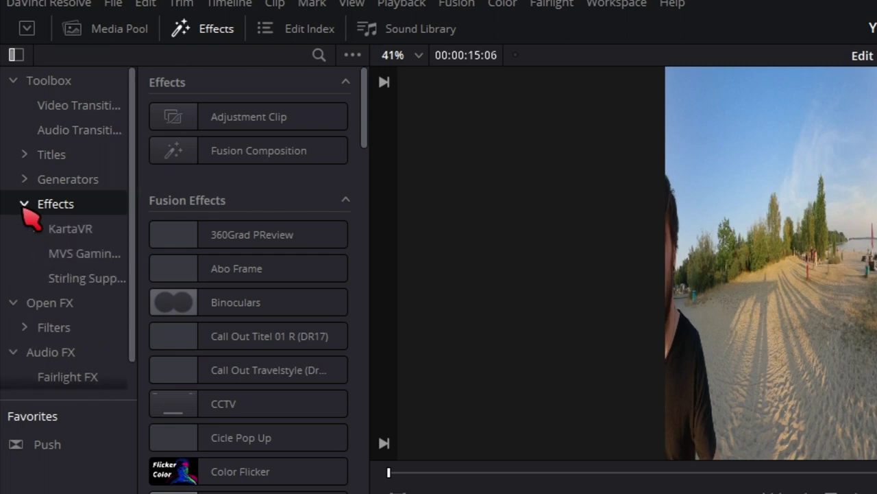
{"action": "left_click", "coordinate": [58, 228]}
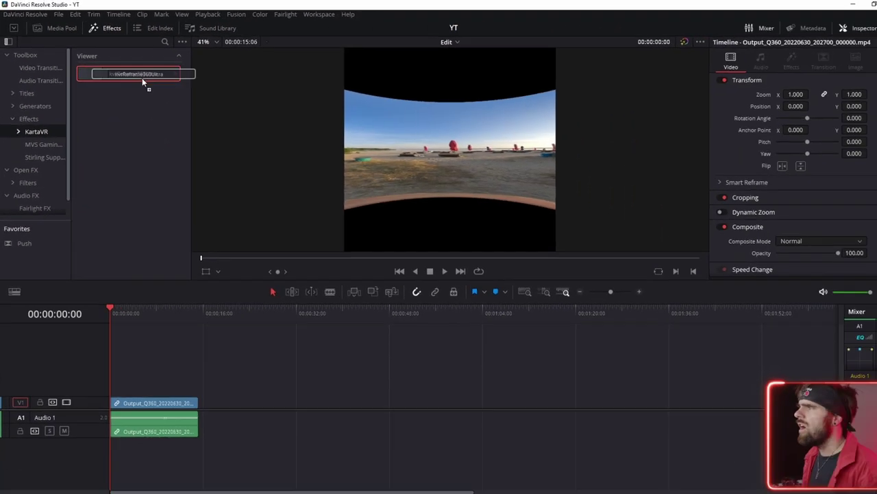
{"action": "mouse_move", "coordinate": [225, 124]}
{"action": "left_mouse_down"}
{"action": "mouse_move", "coordinate": [138, 374]}
{"action": "mouse_move", "coordinate": [143, 391]}
{"action": "left_mouse_up"}
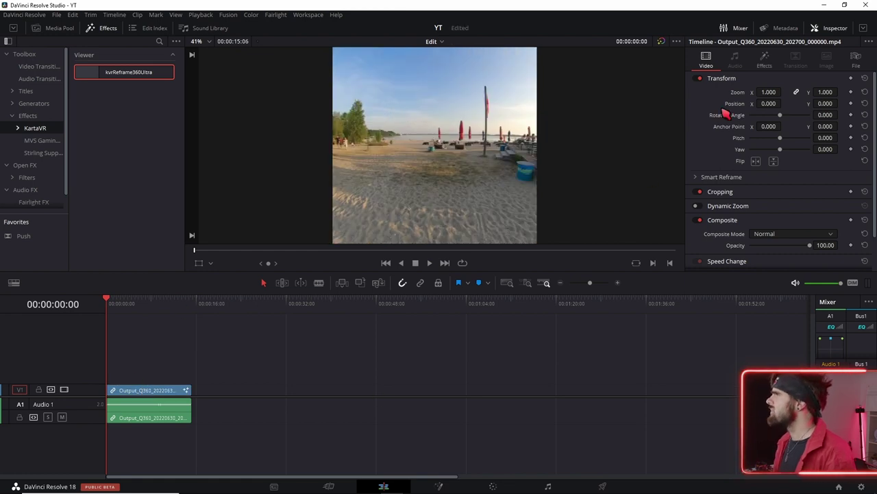
{"action": "left_click", "coordinate": [763, 68]}
{"action": "mouse_move", "coordinate": [789, 169]}
{"action": "left_mouse_down"}
{"action": "mouse_move", "coordinate": [769, 170]}
{"action": "mouse_move", "coordinate": [770, 184]}
{"action": "mouse_move", "coordinate": [788, 180]}
{"action": "mouse_move", "coordinate": [828, 197]}
{"action": "mouse_move", "coordinate": [787, 208]}
{"action": "left_mouse_up"}
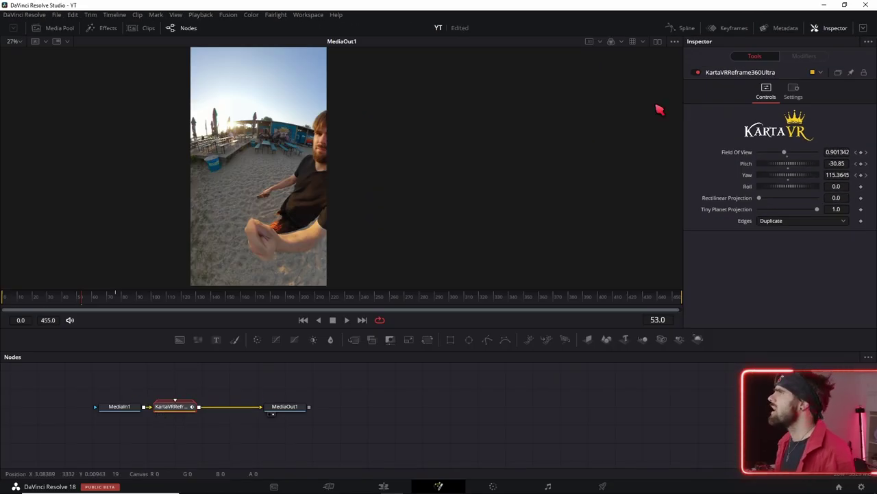
- Show the Field Of View, Pitch and Yaw curves in the Spline editor and select every keyframe
{"action": "left_click", "coordinate": [686, 28]}
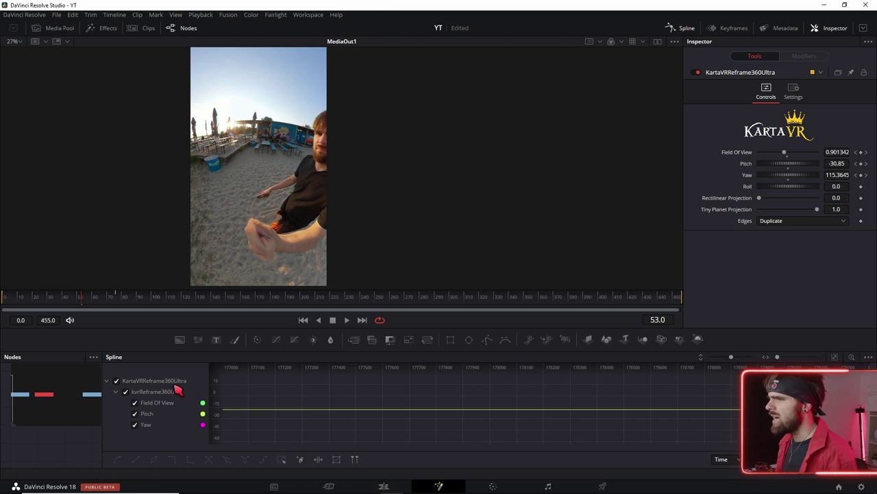
{"action": "left_click", "coordinate": [835, 357]}
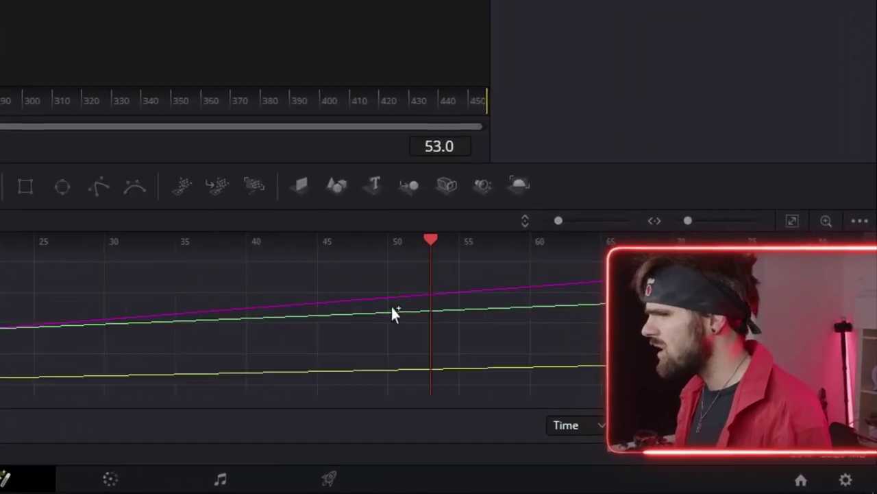
{"action": "left_click_drag", "start_coordinate": [125, 354], "coordinate": [127, 355]}
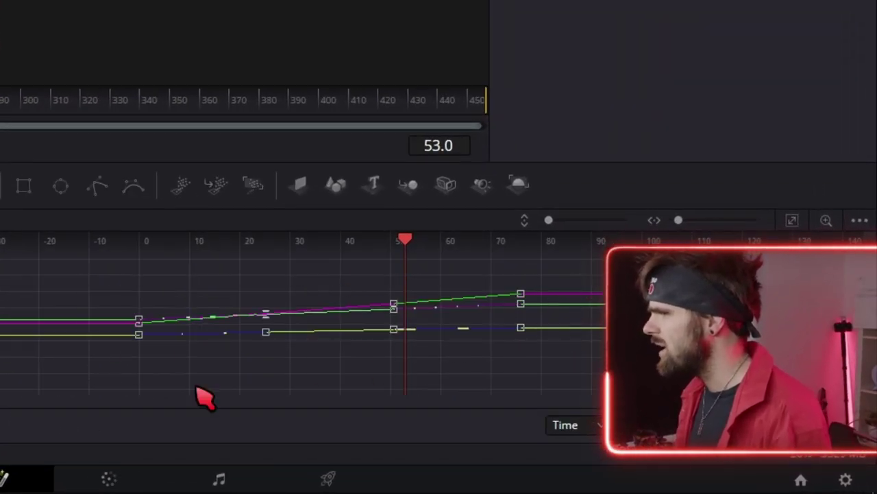